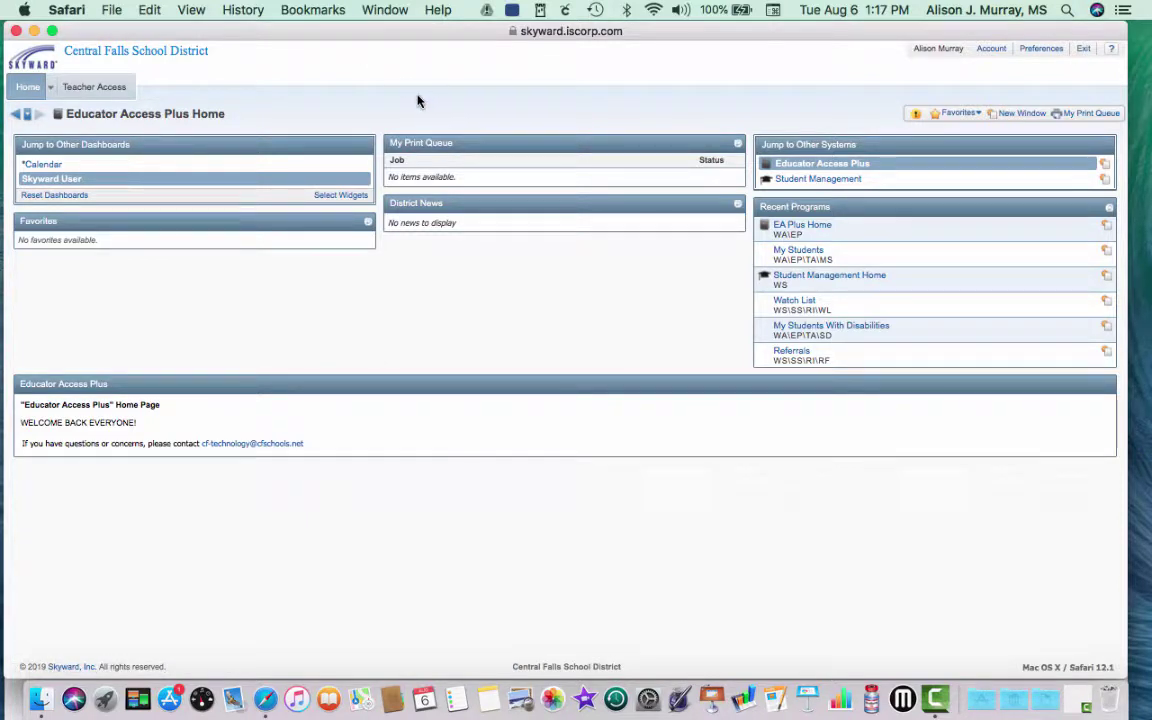
# Step: Open the gradebook for the period 2 Environmental Chemistry class and start adding a new assignment
pyautogui.click(118, 95)
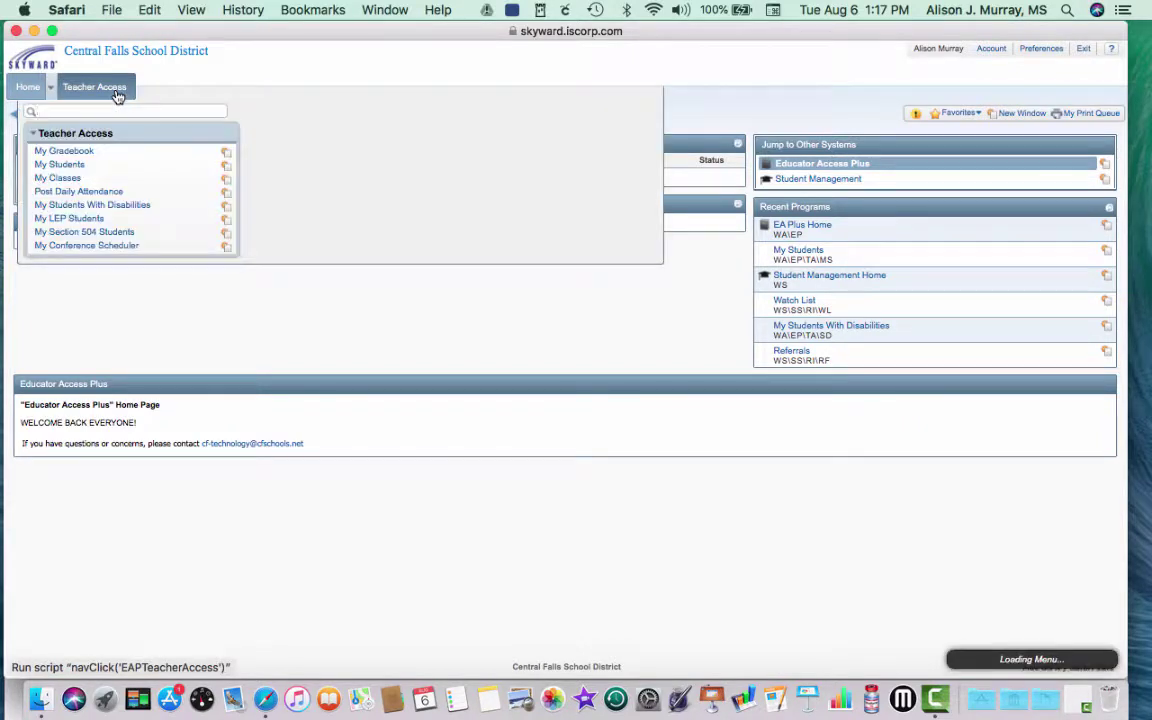
pyautogui.click(77, 152)
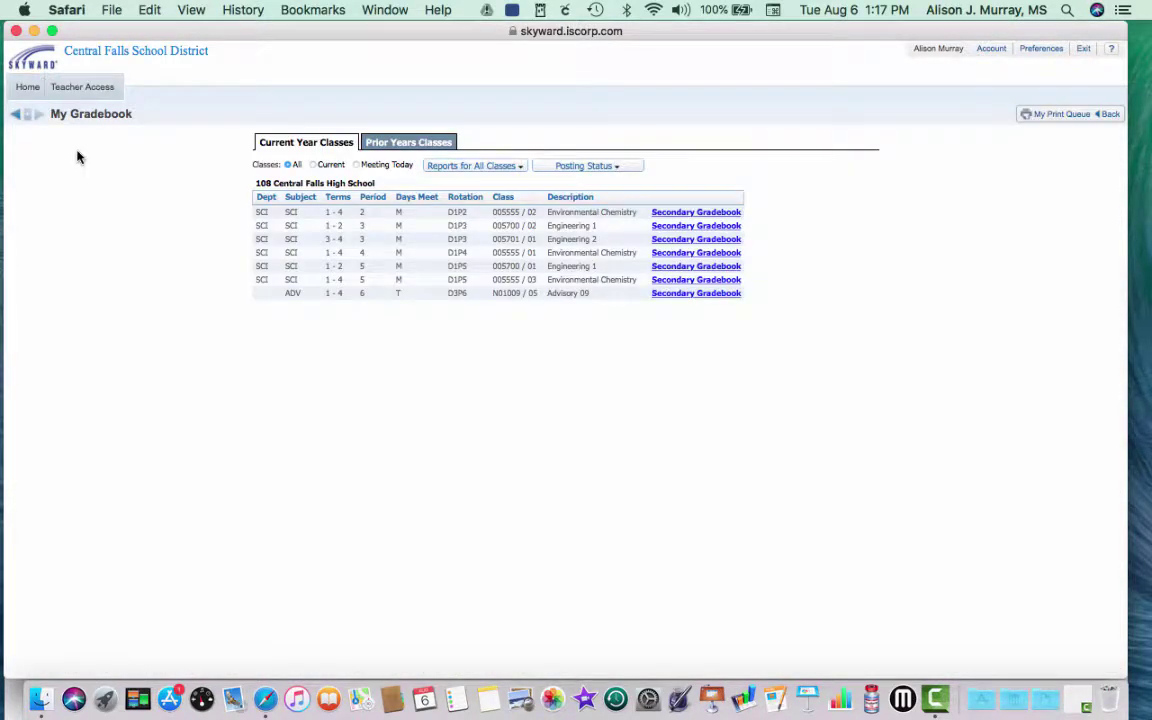
pyautogui.click(680, 215)
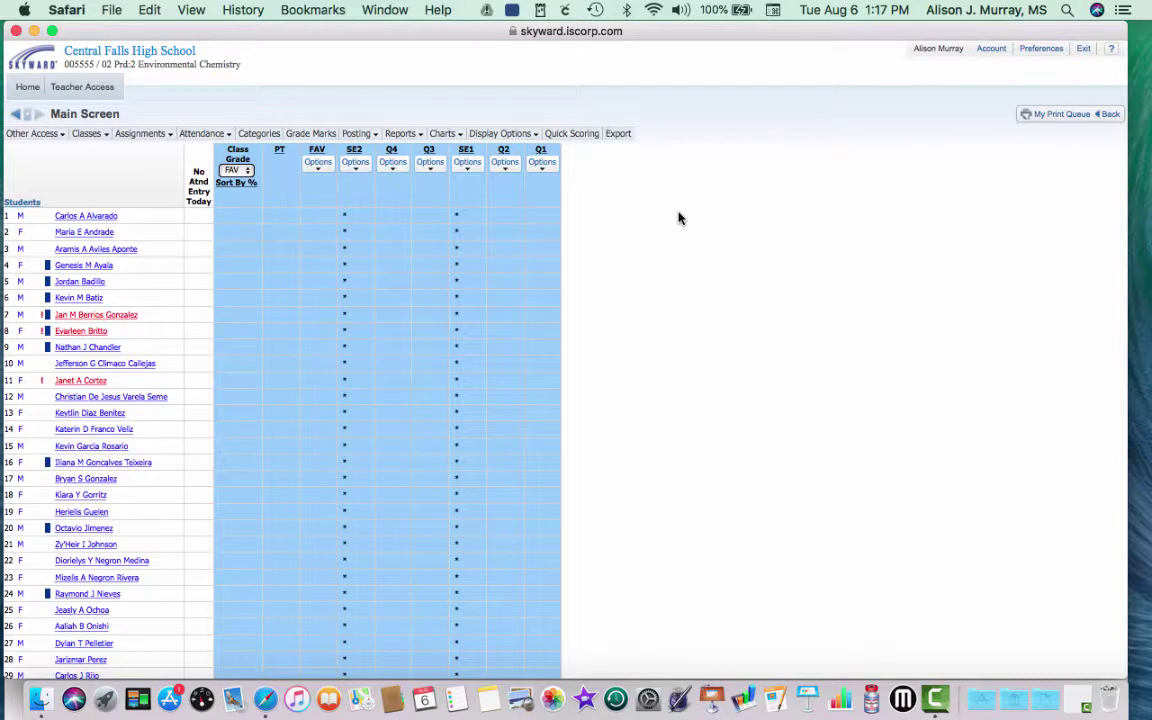
pyautogui.click(148, 135)
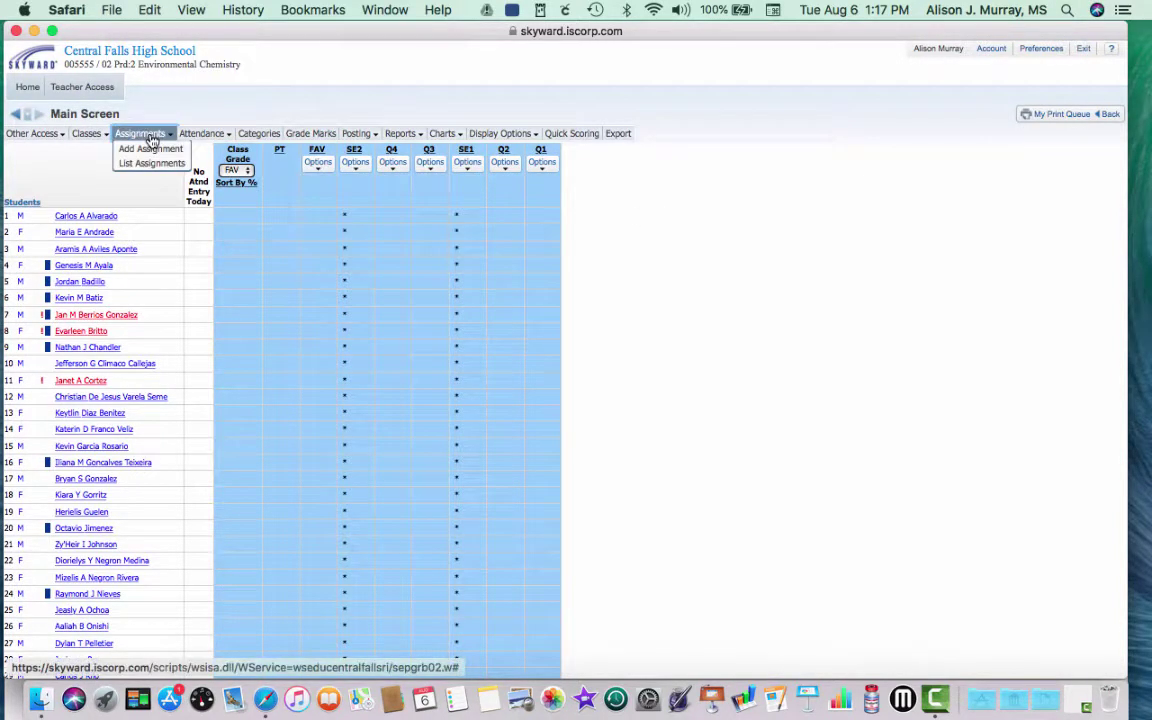
pyautogui.click(152, 150)
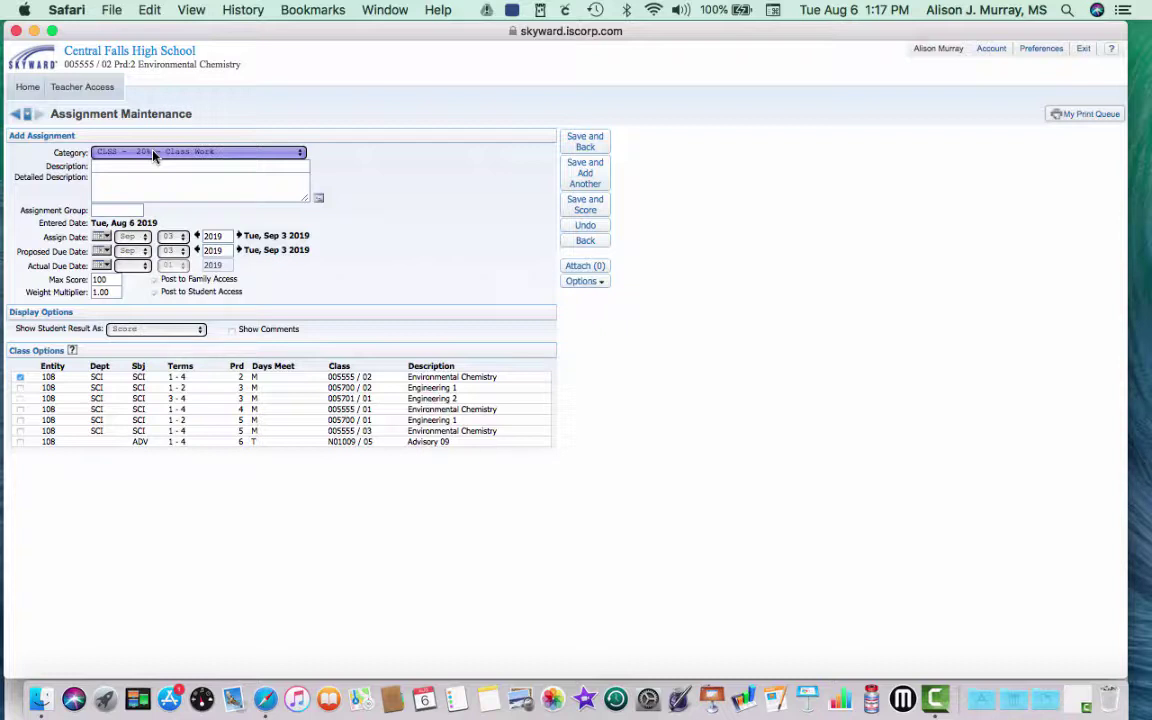
# Step: Set the assignment's category to Test, its description to "Unit 1 Test" and its maximum score to 50
pyautogui.click(153, 153)
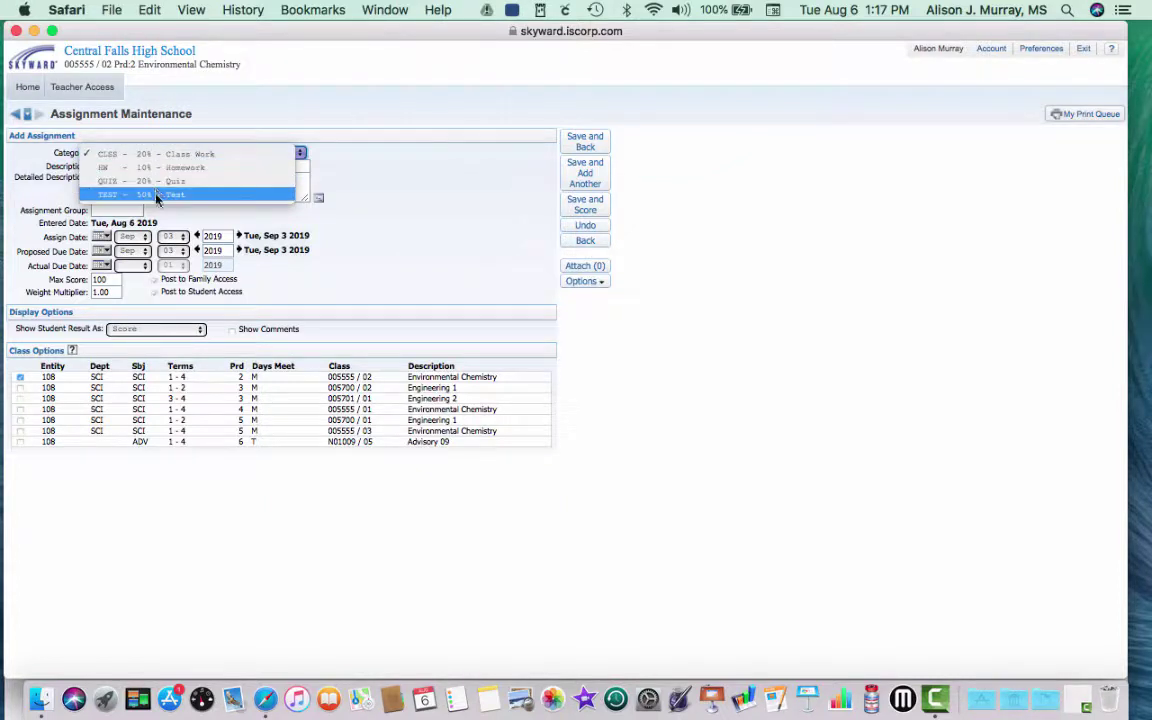
pyautogui.click(156, 198)
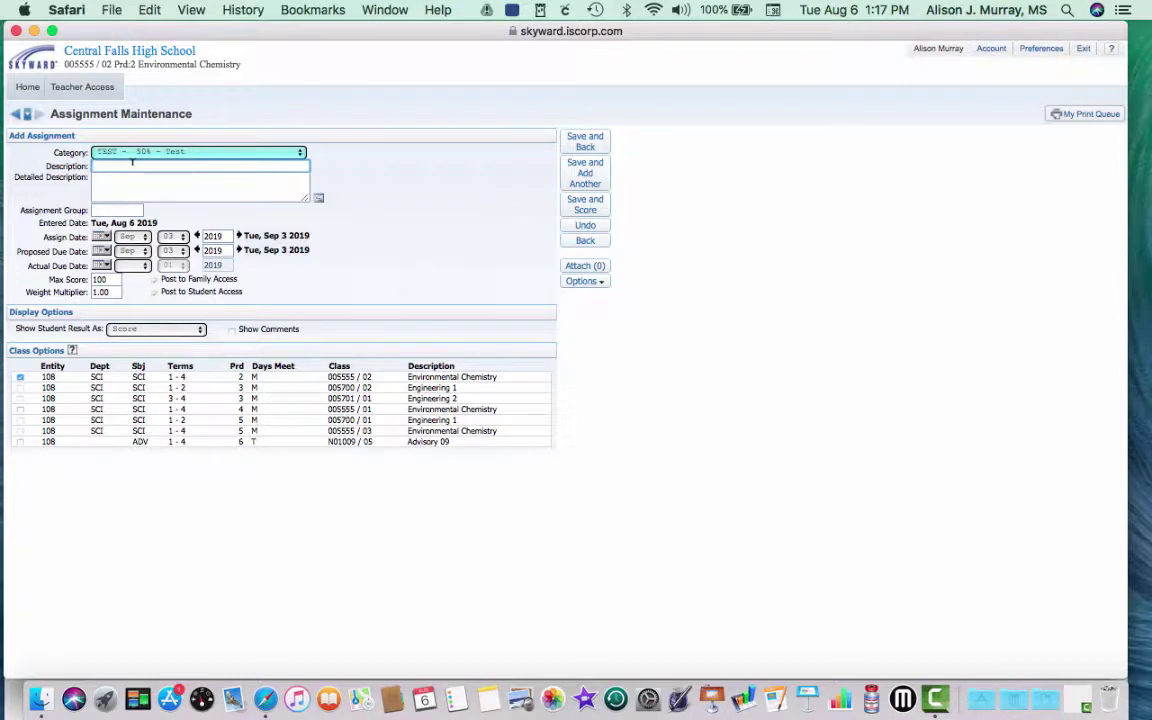
pyautogui.write('Unit 1 Test')
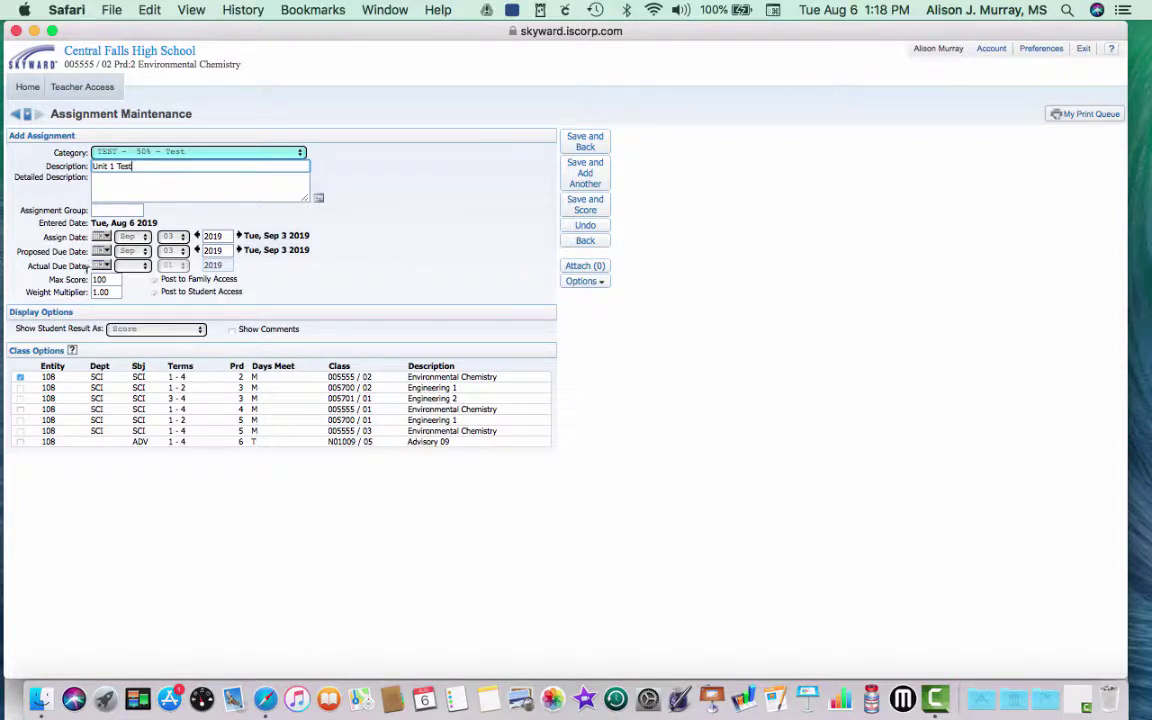
pyautogui.click(100, 279)
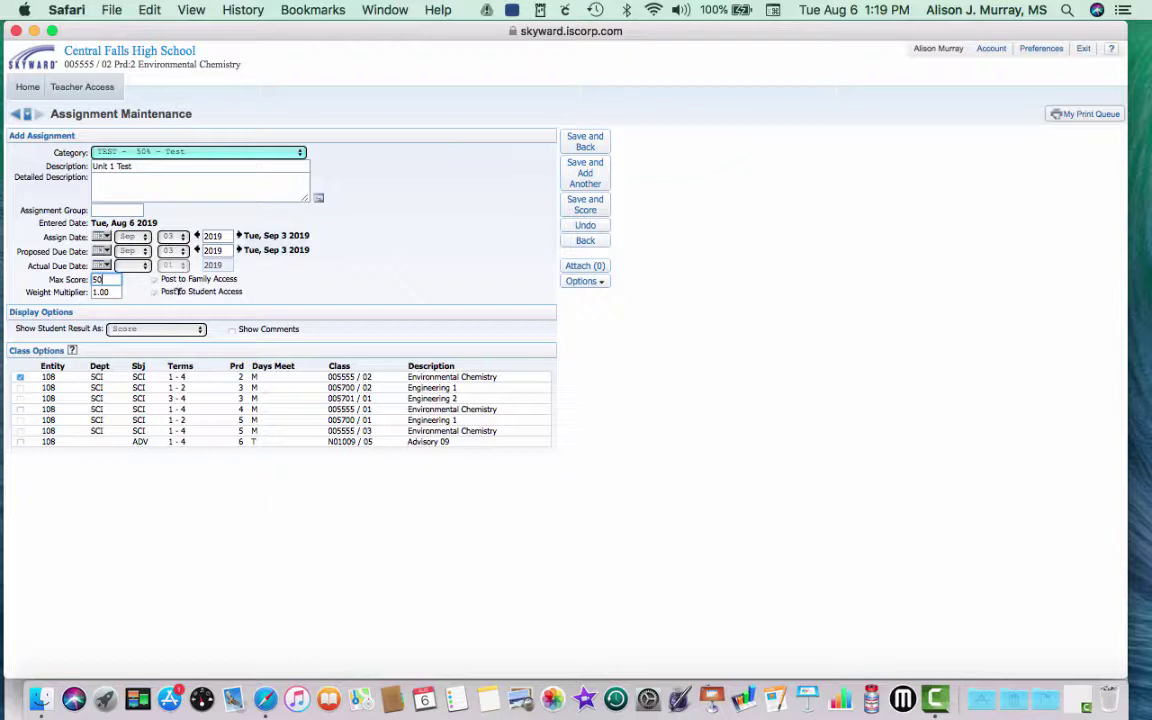
# Step: Show student results as Percent, add the period 4 Environmental Chemistry class, and save the assignment to go straight to scoring
pyautogui.click(137, 330)
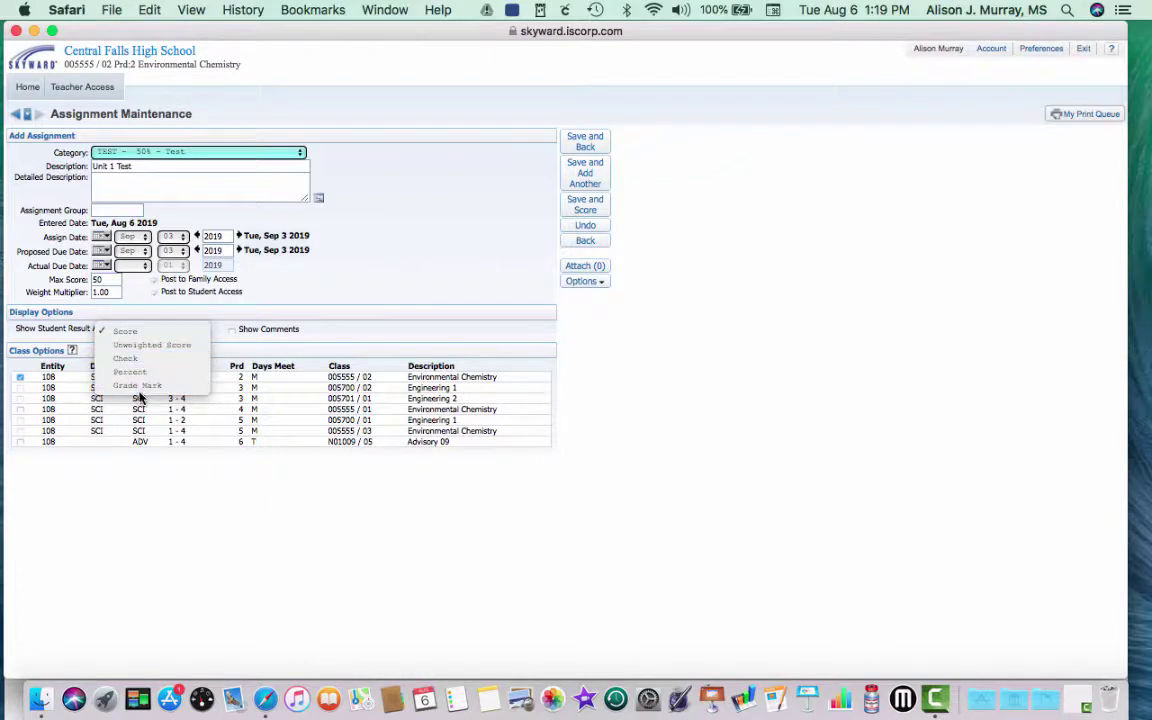
pyautogui.click(130, 333)
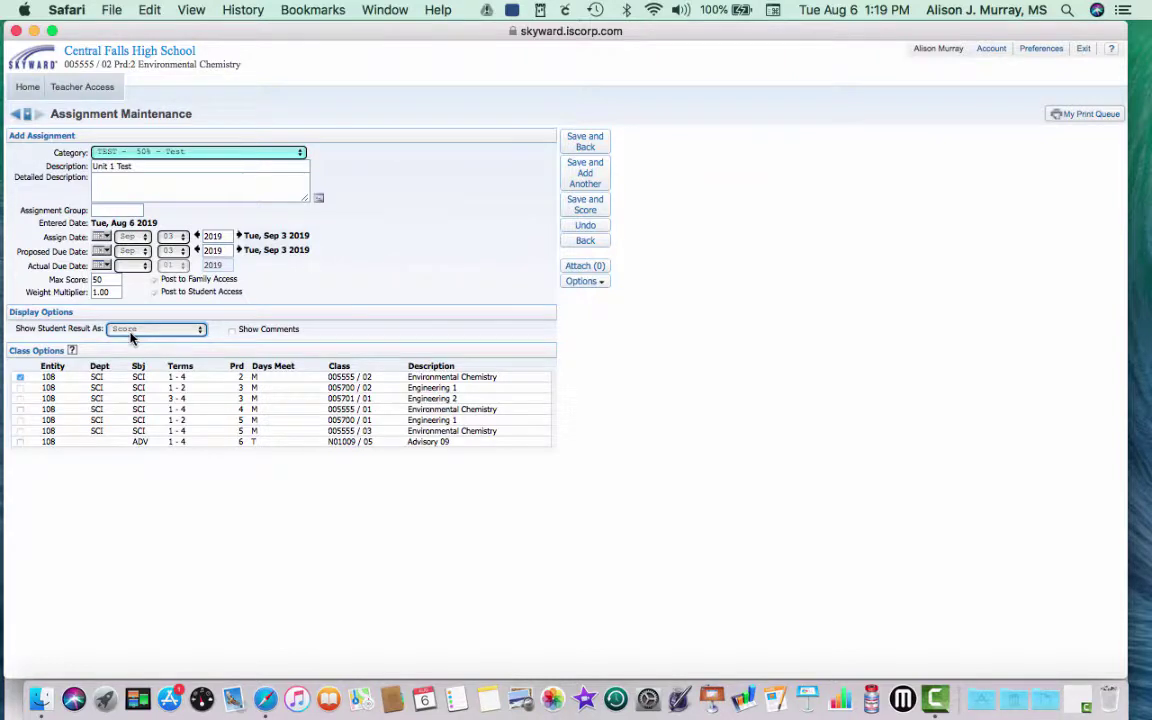
pyautogui.click(130, 333)
pyautogui.click(130, 373)
pyautogui.click(21, 410)
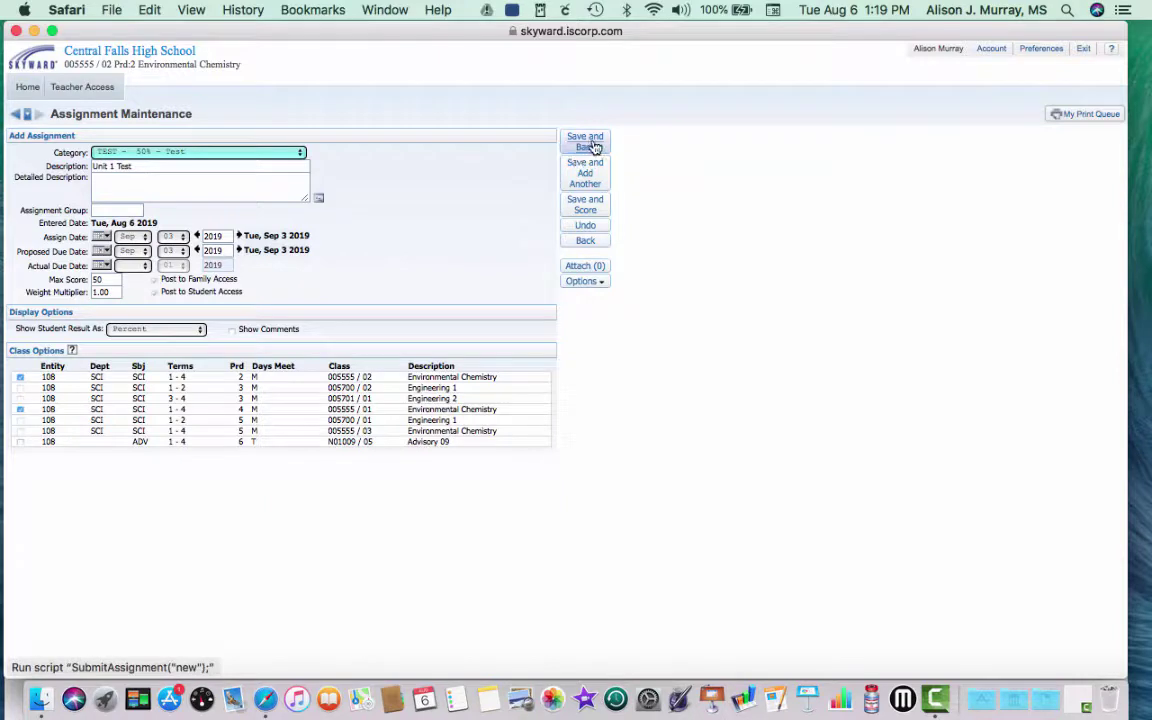
pyautogui.click(578, 205)
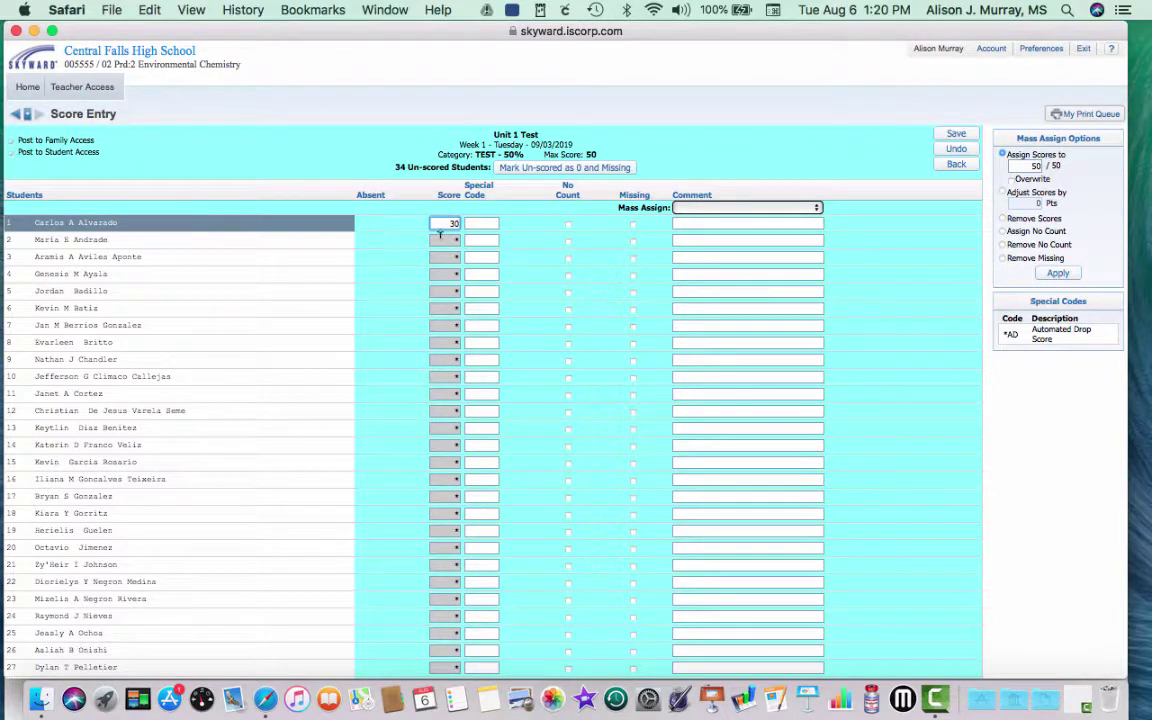
# Step: Enter a score of 30 for the first student and 20 for the second
pyautogui.write('30')
pyautogui.click(440, 239)
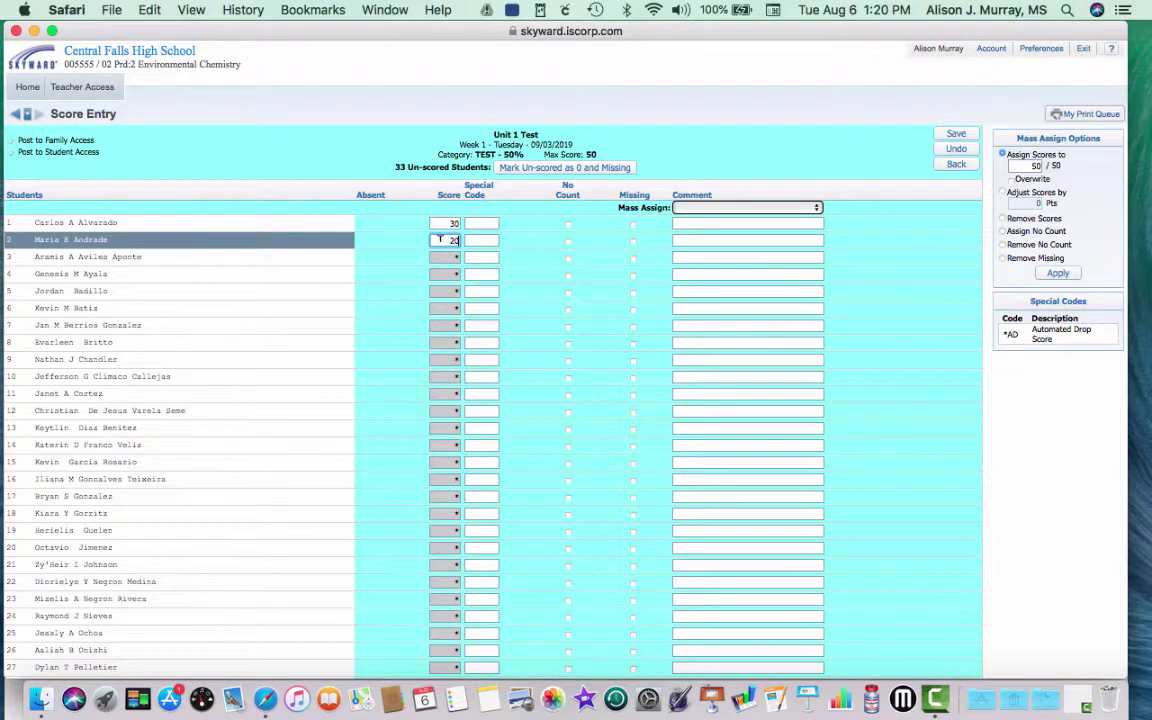
pyautogui.write('20')
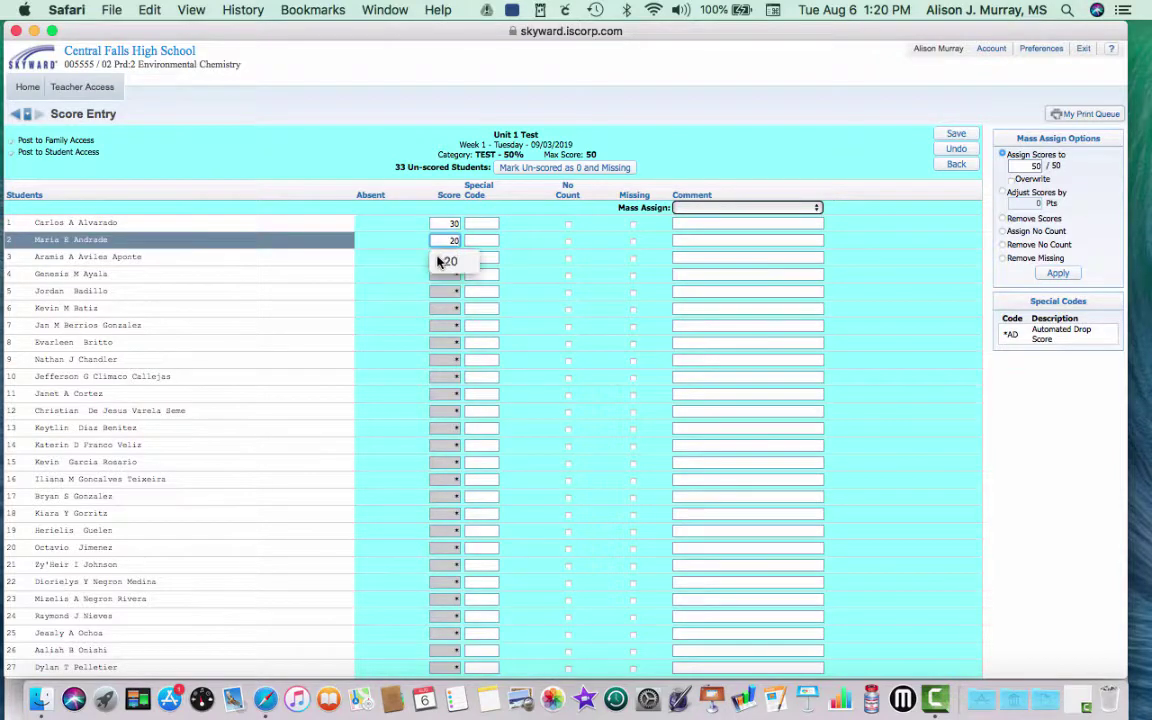
# Step: Mark the first and fourth students as No Count and the third as Missing, with the comment "Out sick" for the fourth
pyautogui.click(568, 226)
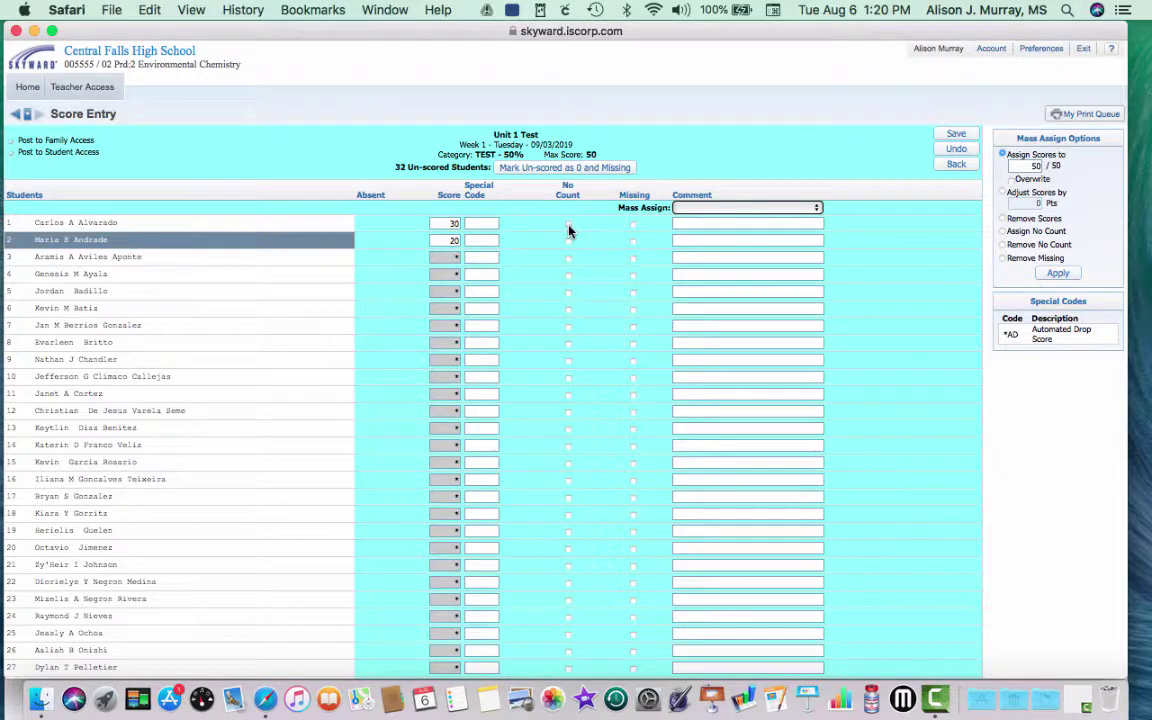
pyautogui.click(633, 259)
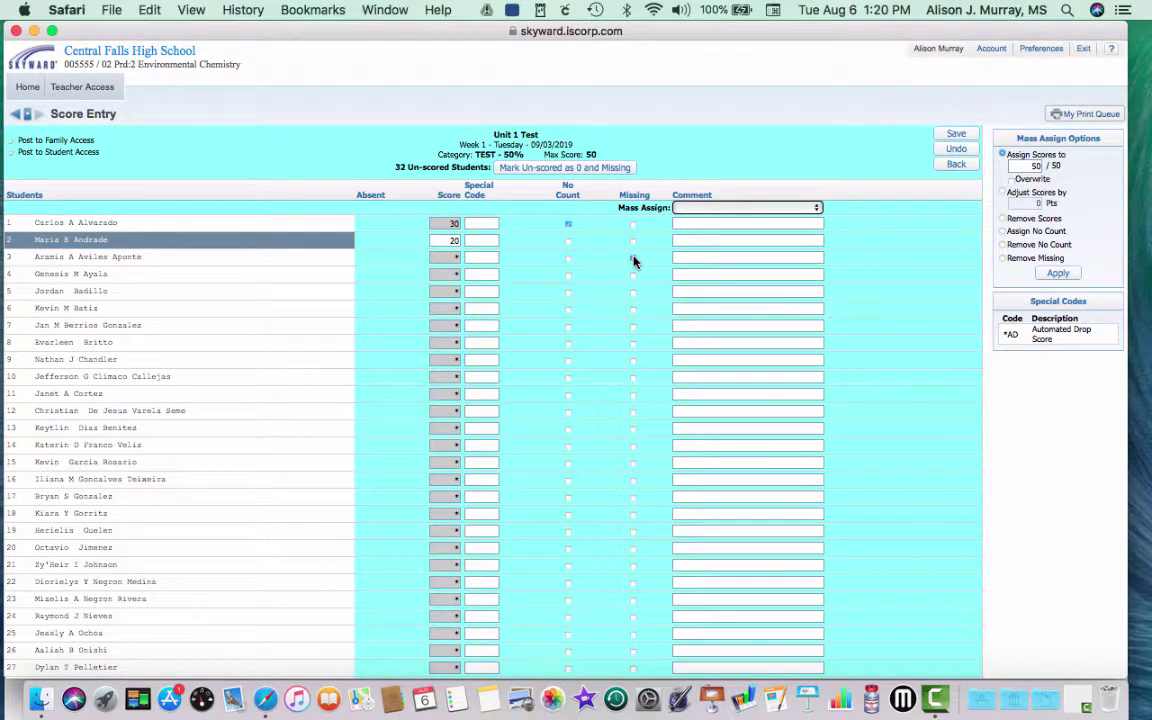
pyautogui.click(704, 221)
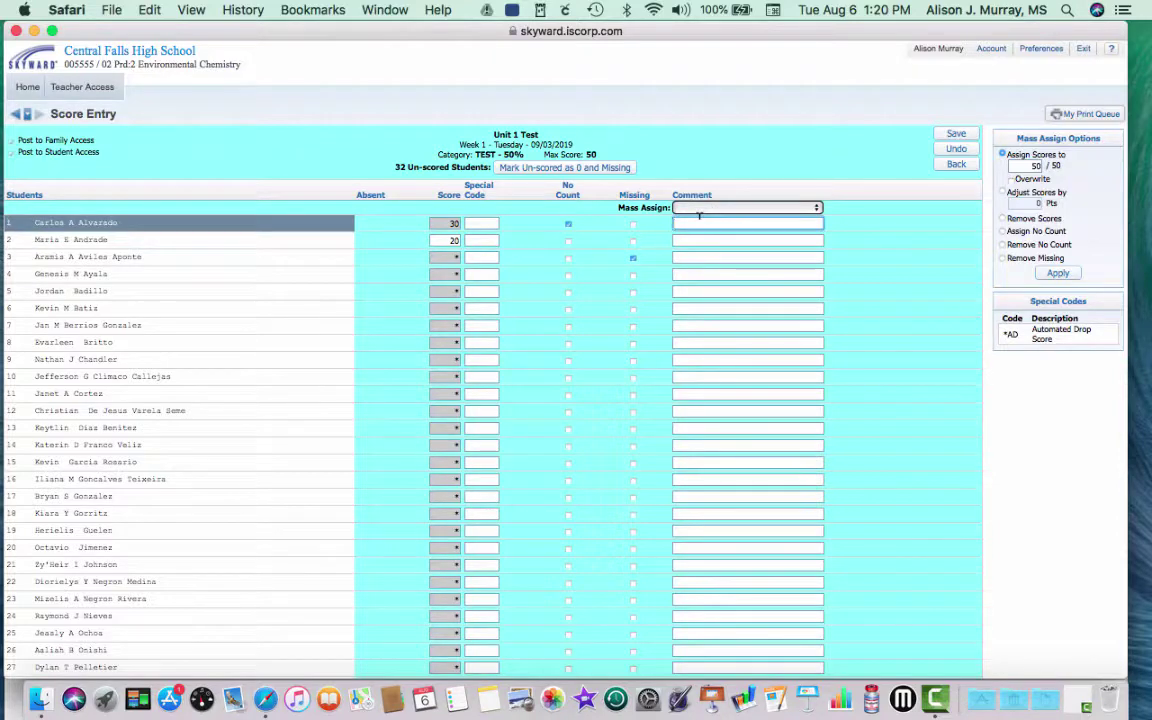
pyautogui.click(568, 275)
pyautogui.click(683, 273)
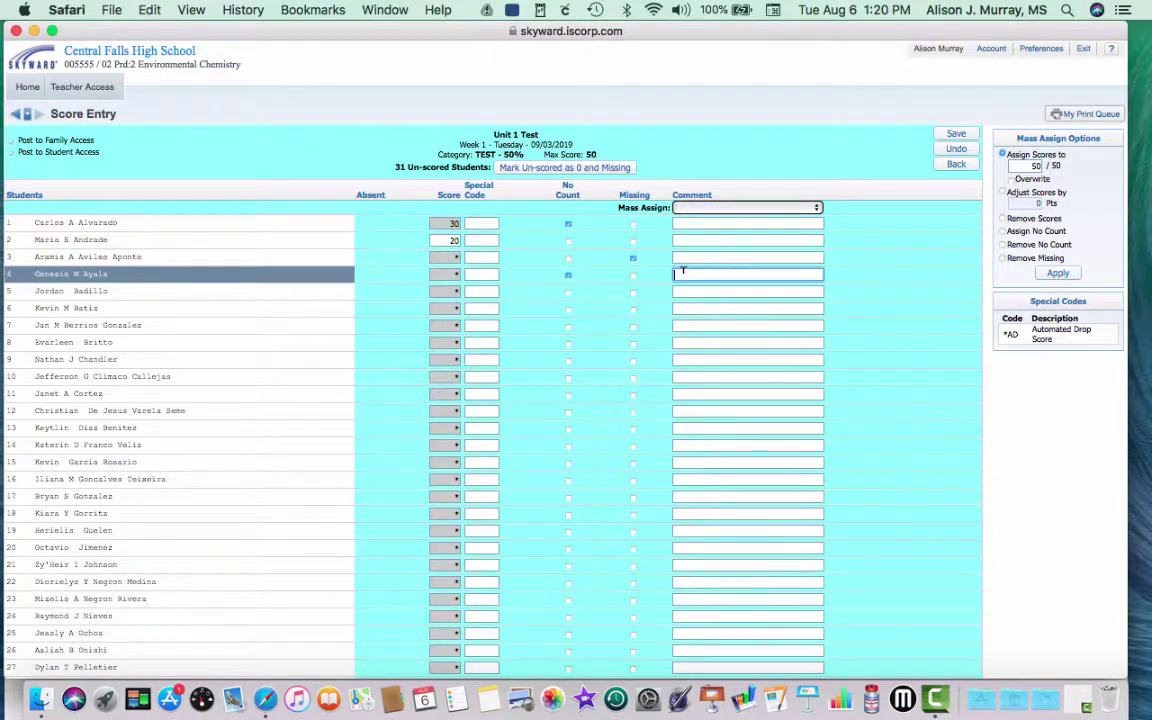
pyautogui.write('Out sick')
# Step: Review the preset comments available for mass assignment, leaving the choice blank
pyautogui.click(754, 208)
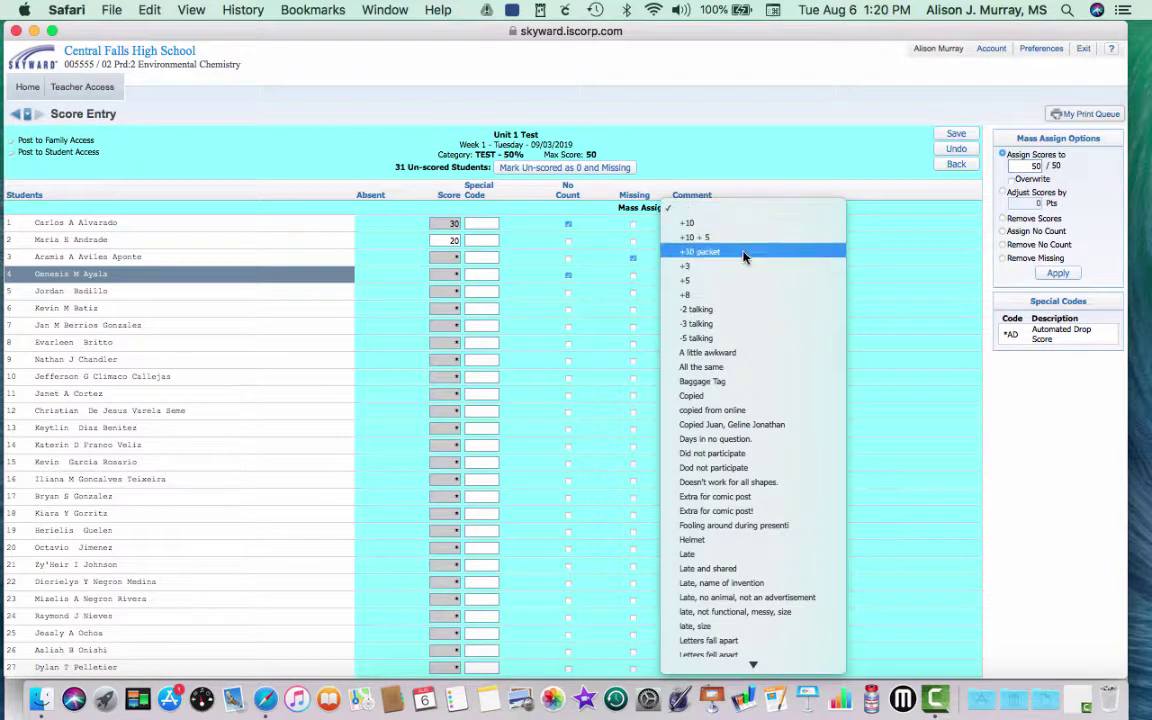
pyautogui.scroll(-10, 743, 447)
pyautogui.scroll(-5, 735, 457)
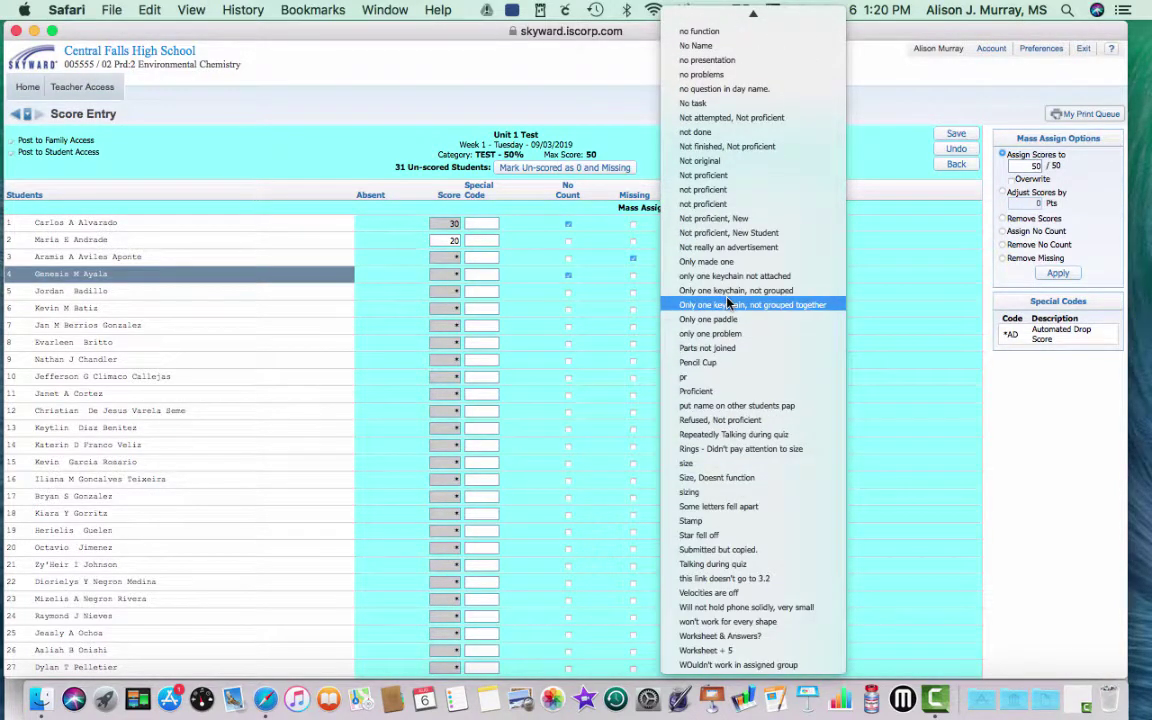
pyautogui.scroll(5, 727, 302)
pyautogui.scroll(12, 727, 302)
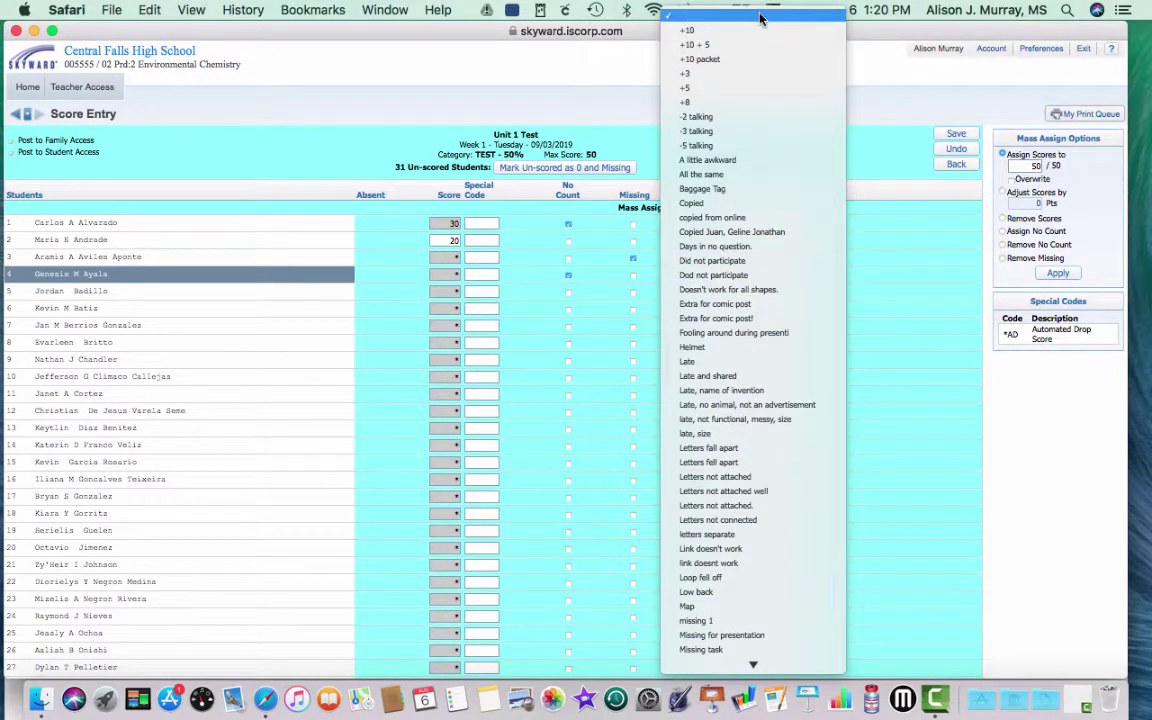
pyautogui.click(760, 203)
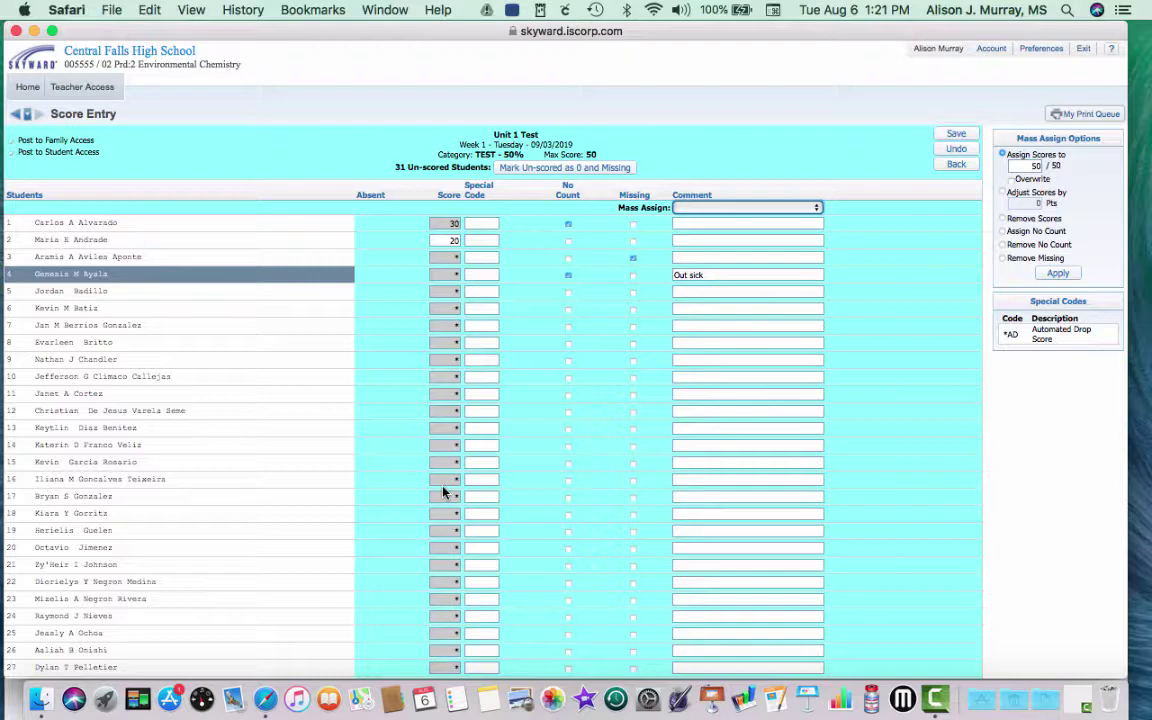
# Step: Save the scores and reopen score entry for Unit 1 Test to clear the first student's No Count mark
pyautogui.click(958, 136)
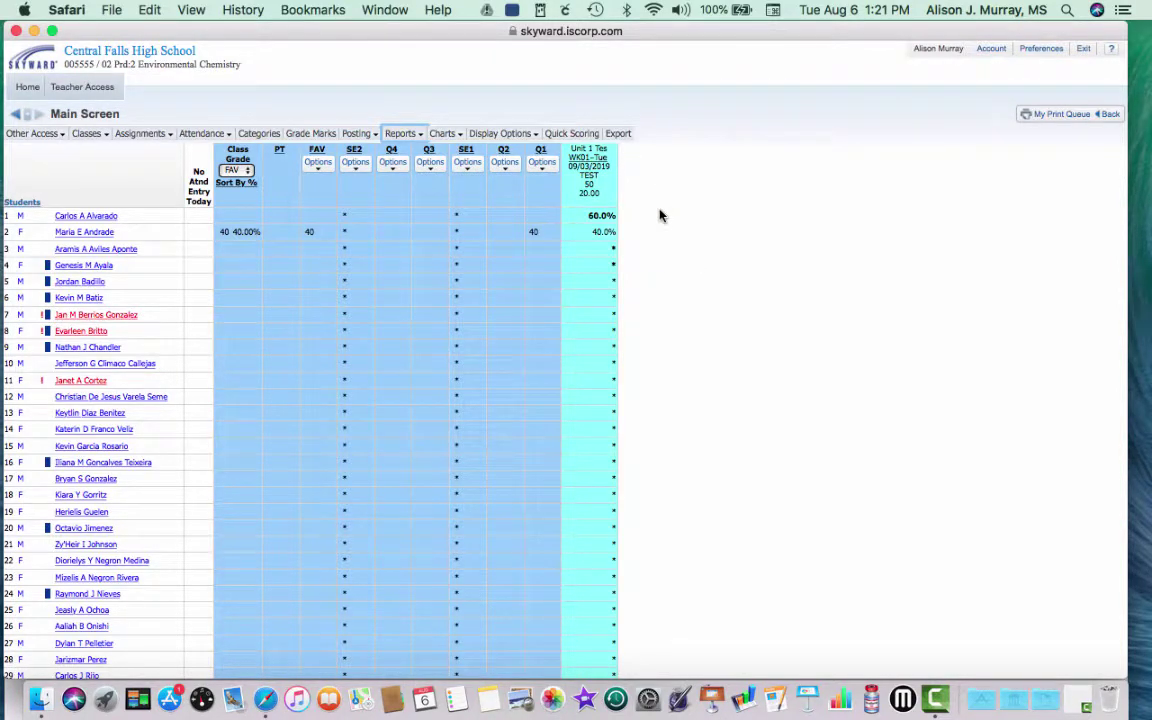
pyautogui.click(593, 166)
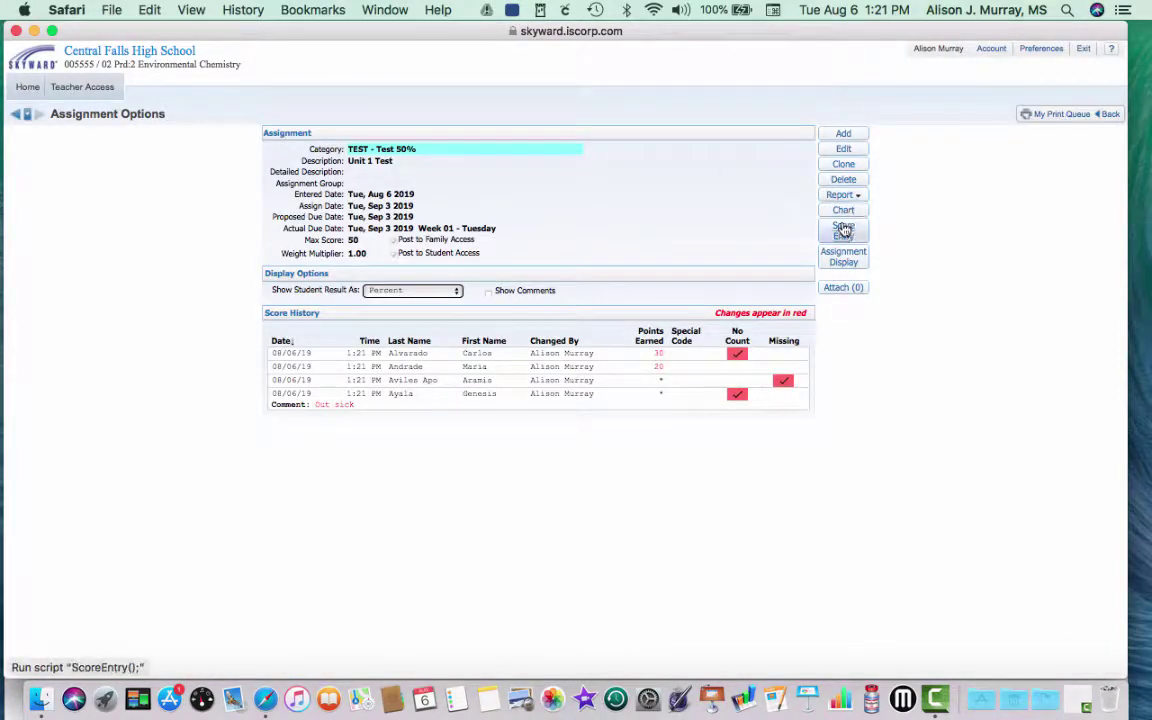
pyautogui.click(843, 233)
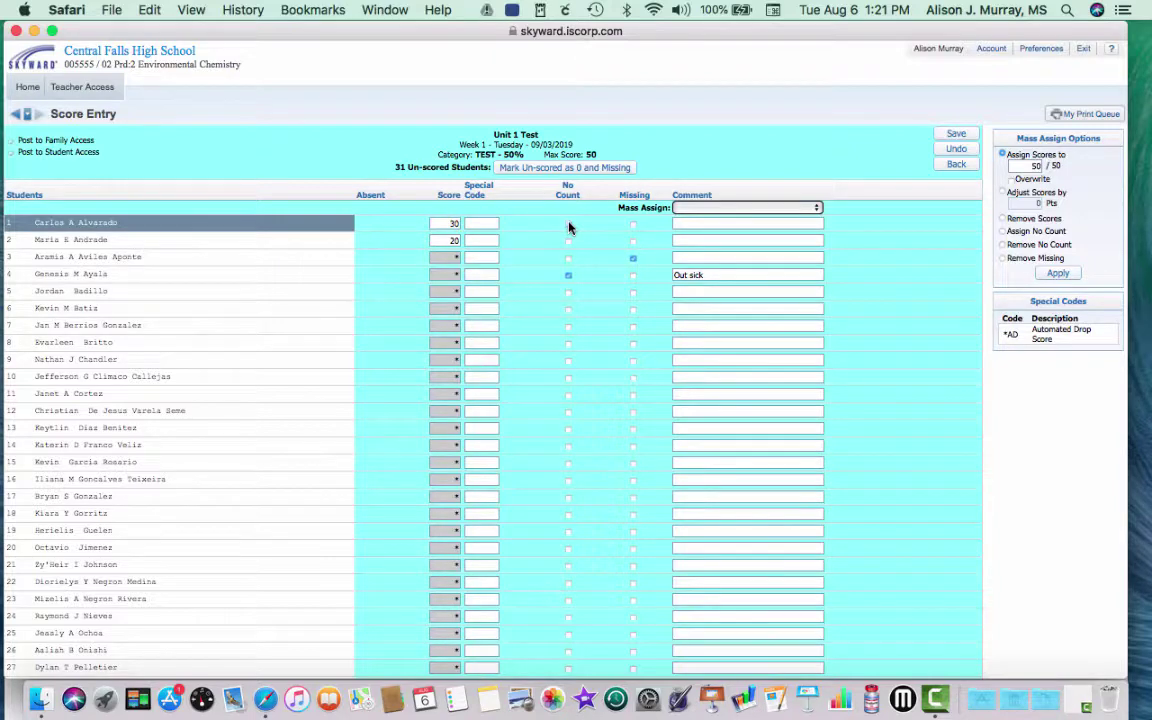
# Step: Enter scores of 20 for the fifth student, 30 for the sixth and 0 for the seventh, and save them
pyautogui.click(445, 290)
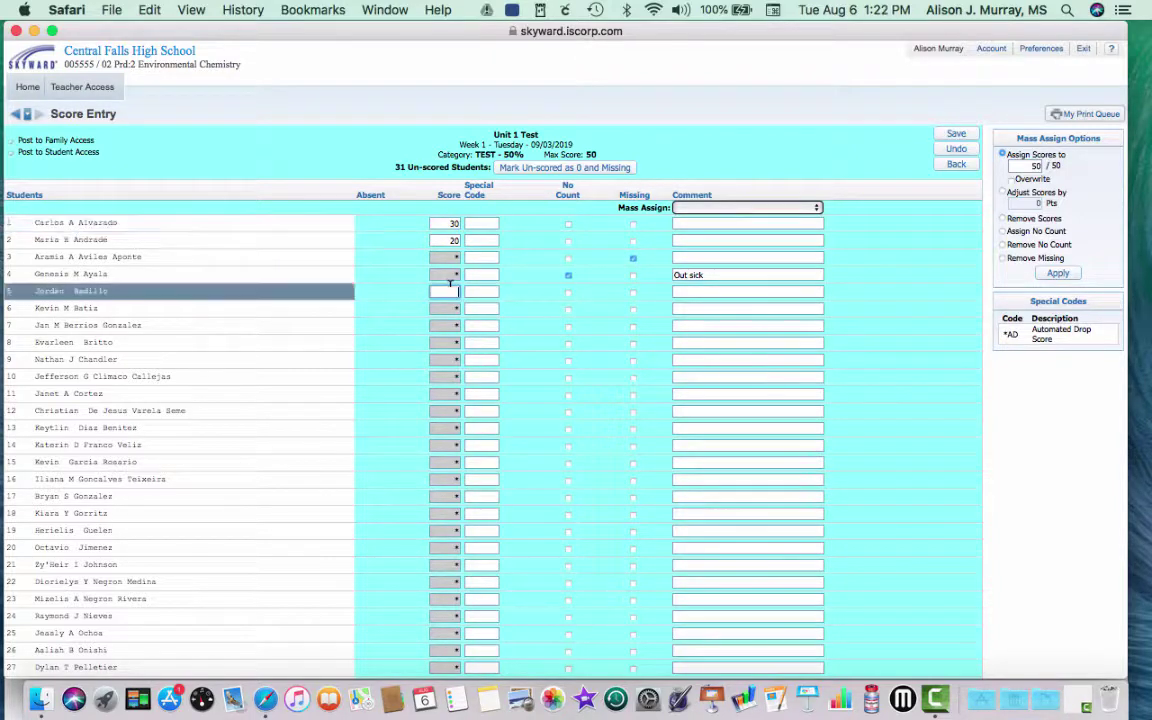
pyautogui.write('20')
pyautogui.press('Return')
pyautogui.write('30')
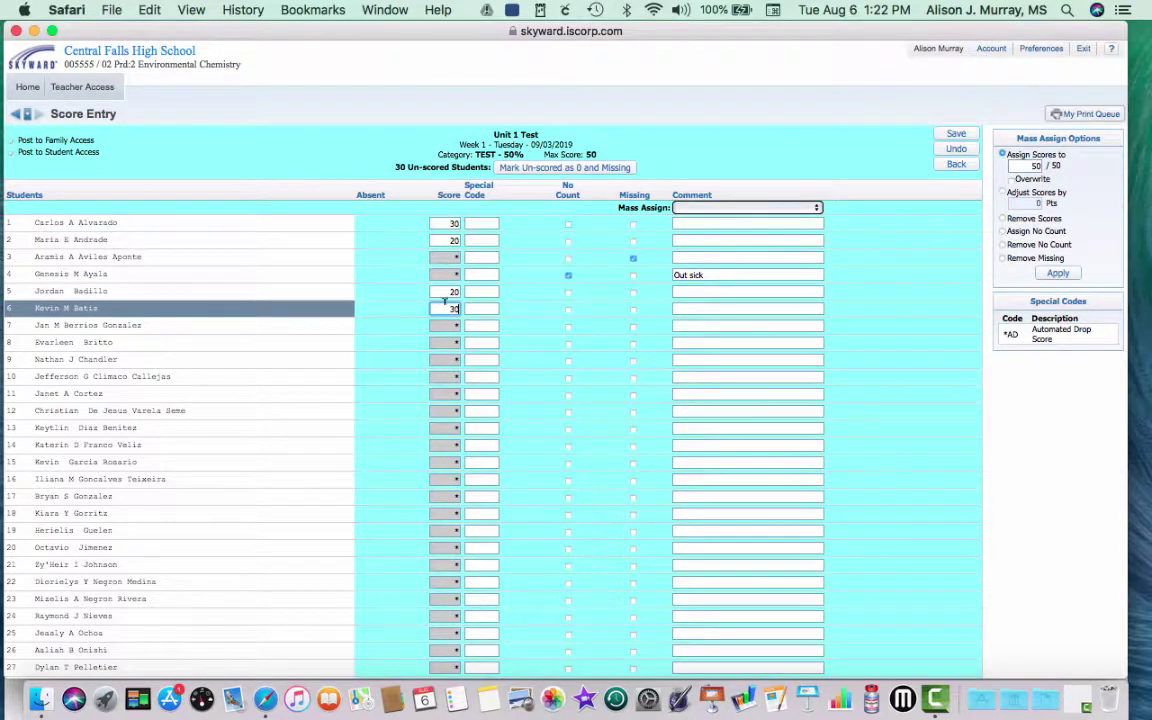
pyautogui.press('Return')
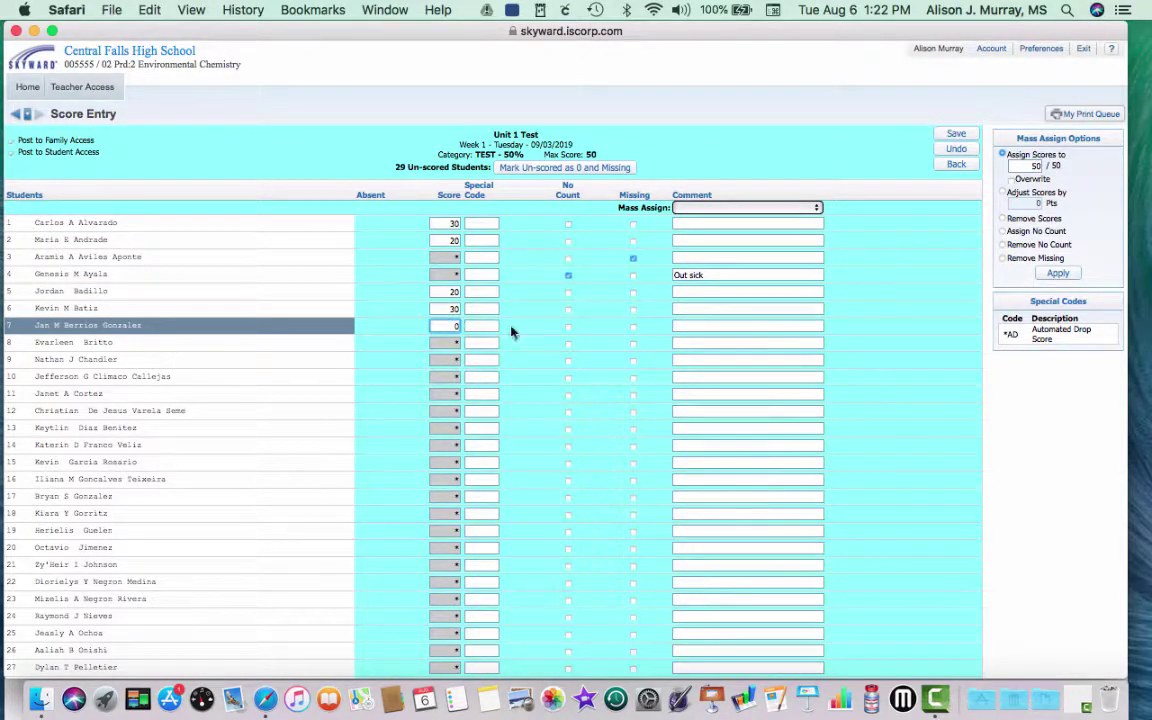
pyautogui.write('0')
pyautogui.press('Tab')
pyautogui.click(957, 137)
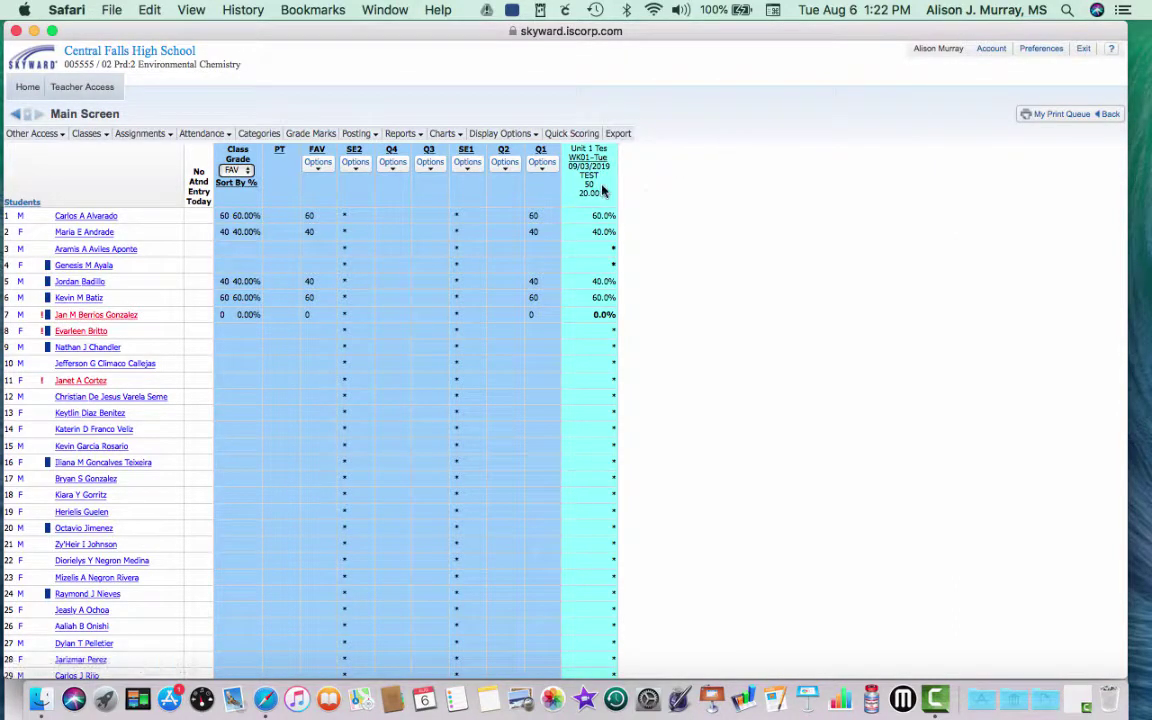
pyautogui.click(541, 162)
pyautogui.click(541, 163)
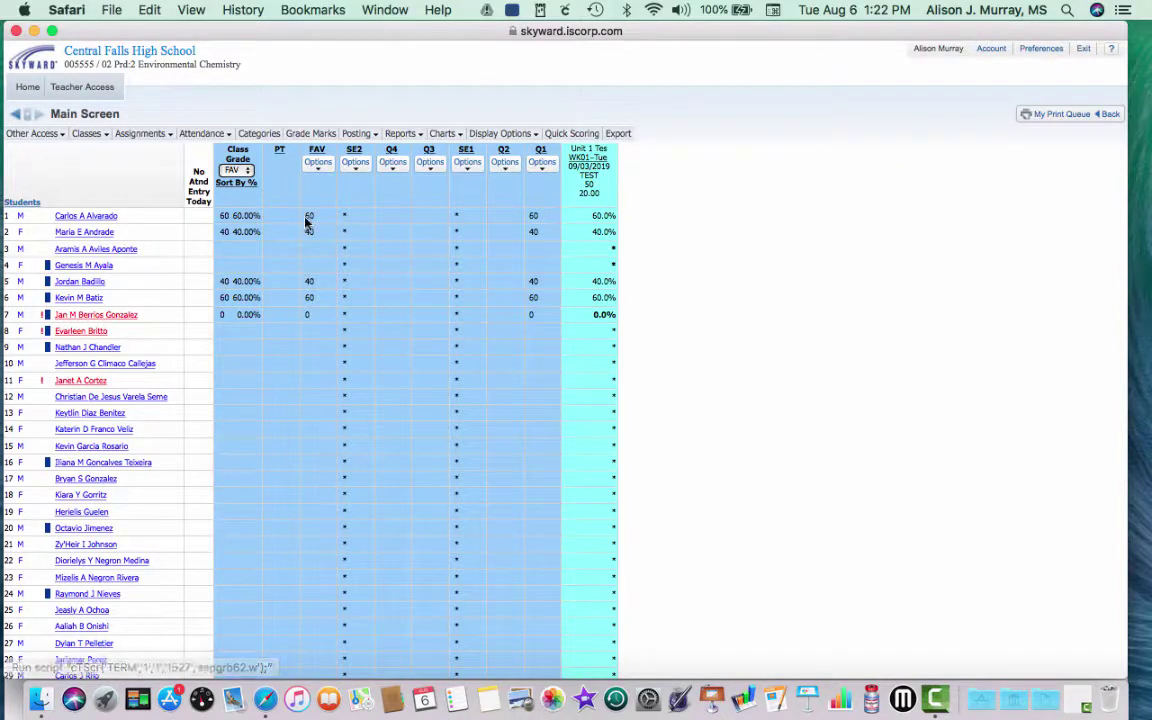
pyautogui.click(317, 163)
pyautogui.click(276, 302)
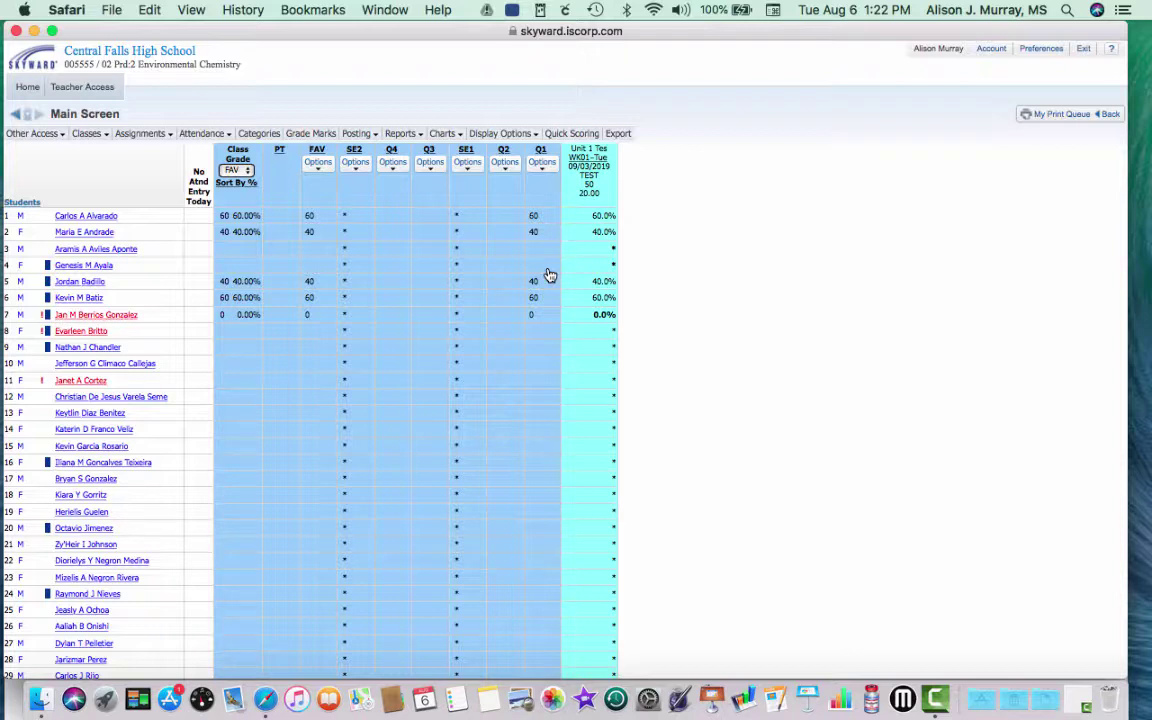
# Step: Use Quick Scoring to give the eighth student 20, the tenth 30 and the thirteenth 20 on Unit 1 Test, and save
pyautogui.click(568, 137)
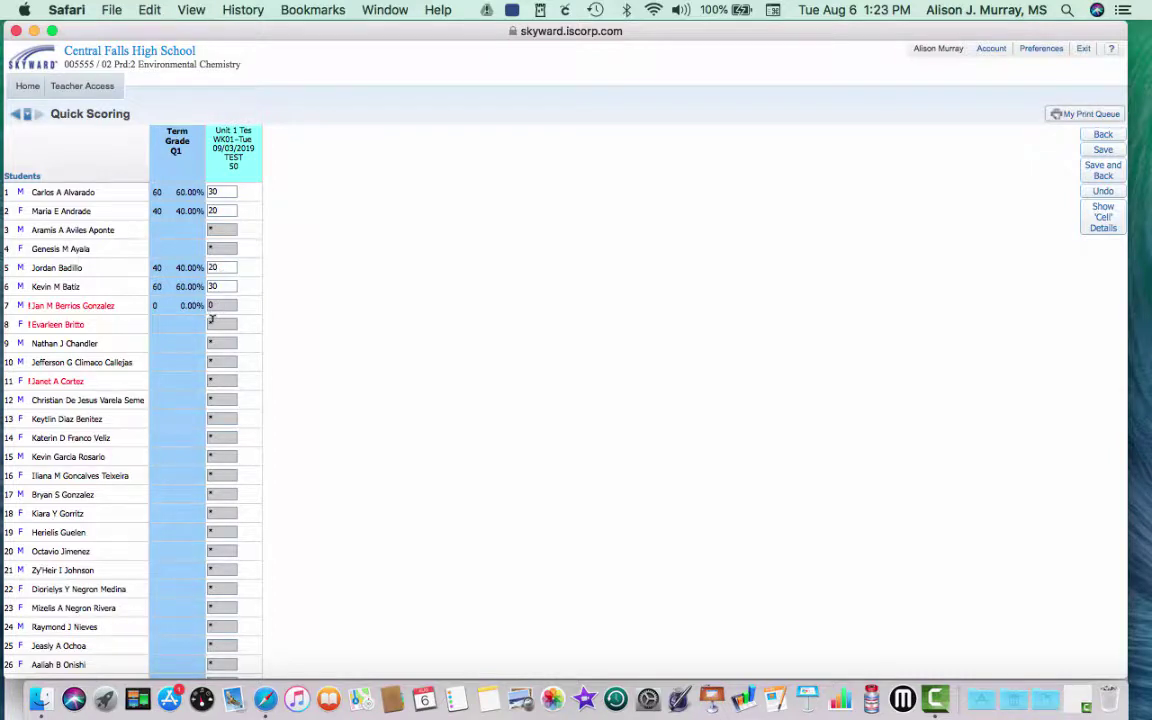
pyautogui.click(214, 322)
pyautogui.write('20')
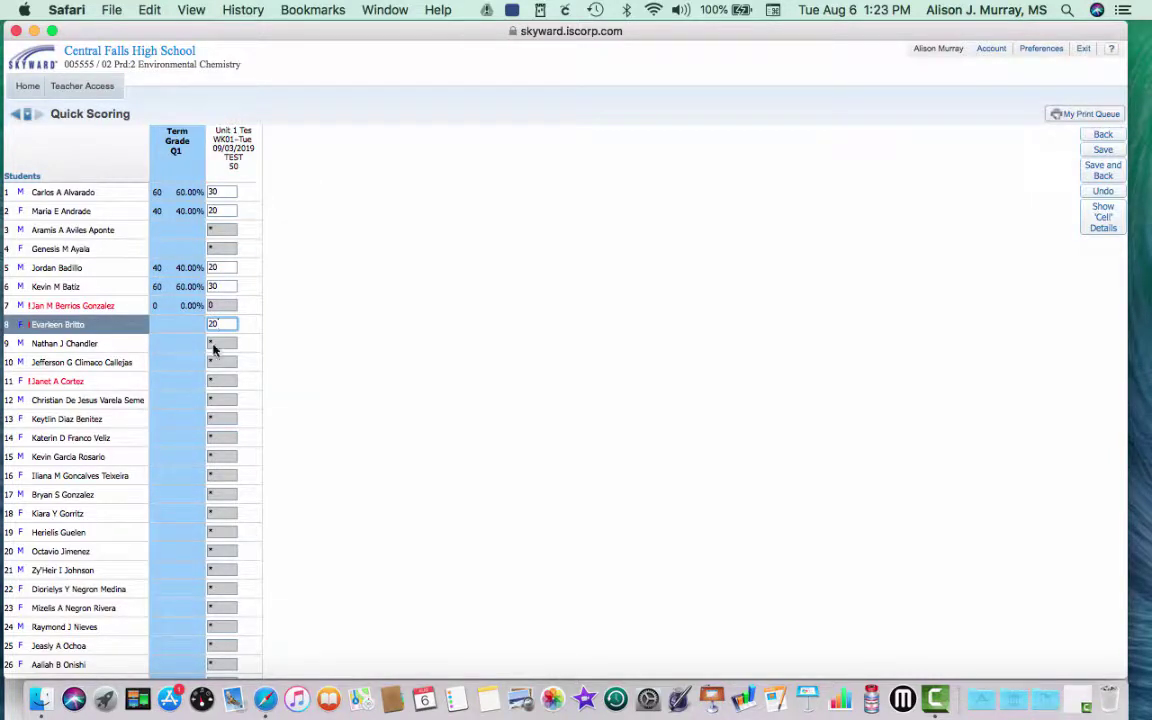
pyautogui.click(211, 361)
pyautogui.write('20')
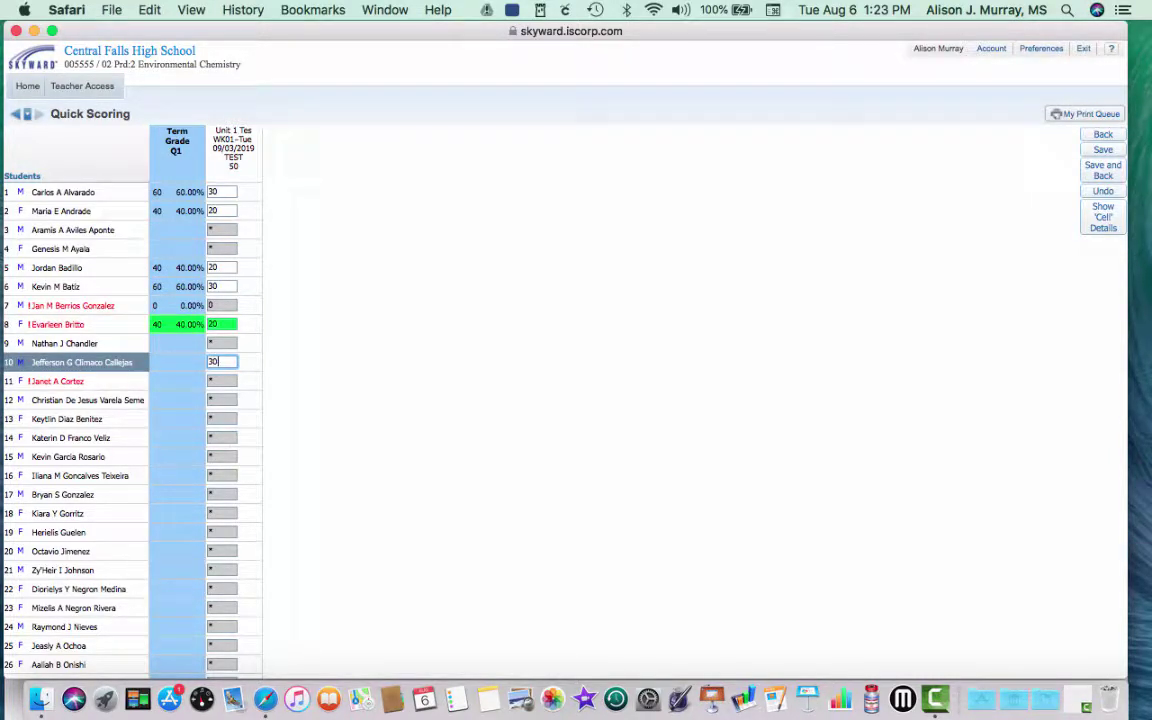
pyautogui.click(214, 416)
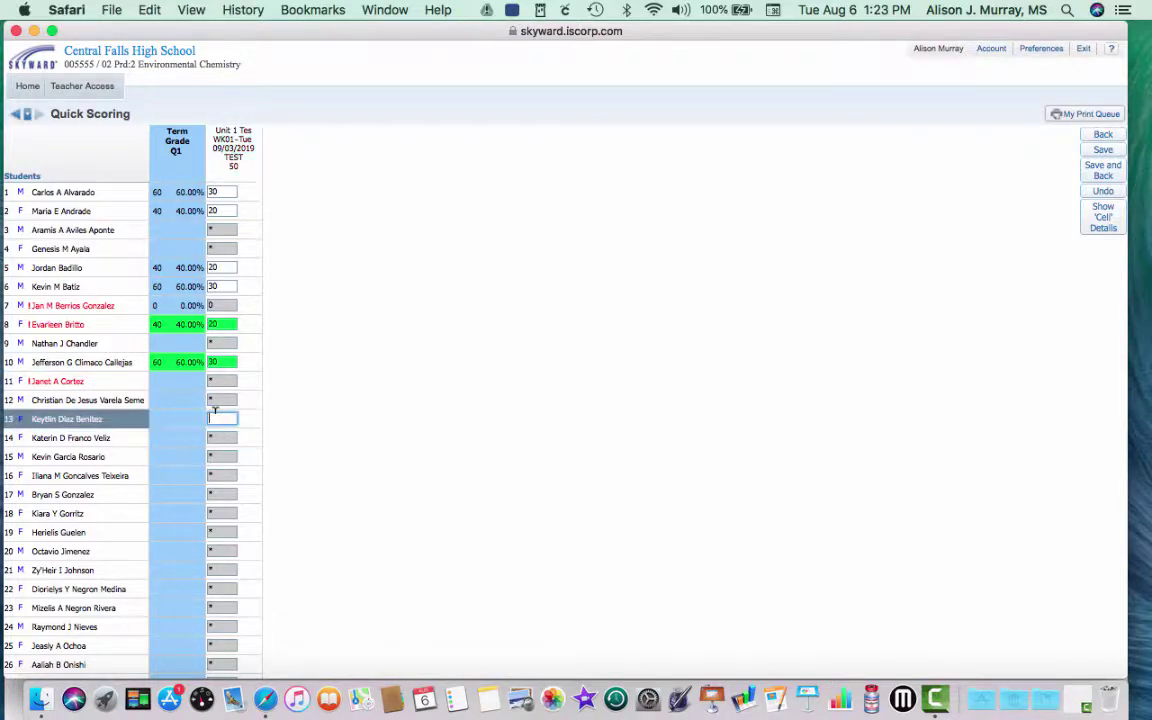
pyautogui.write('20')
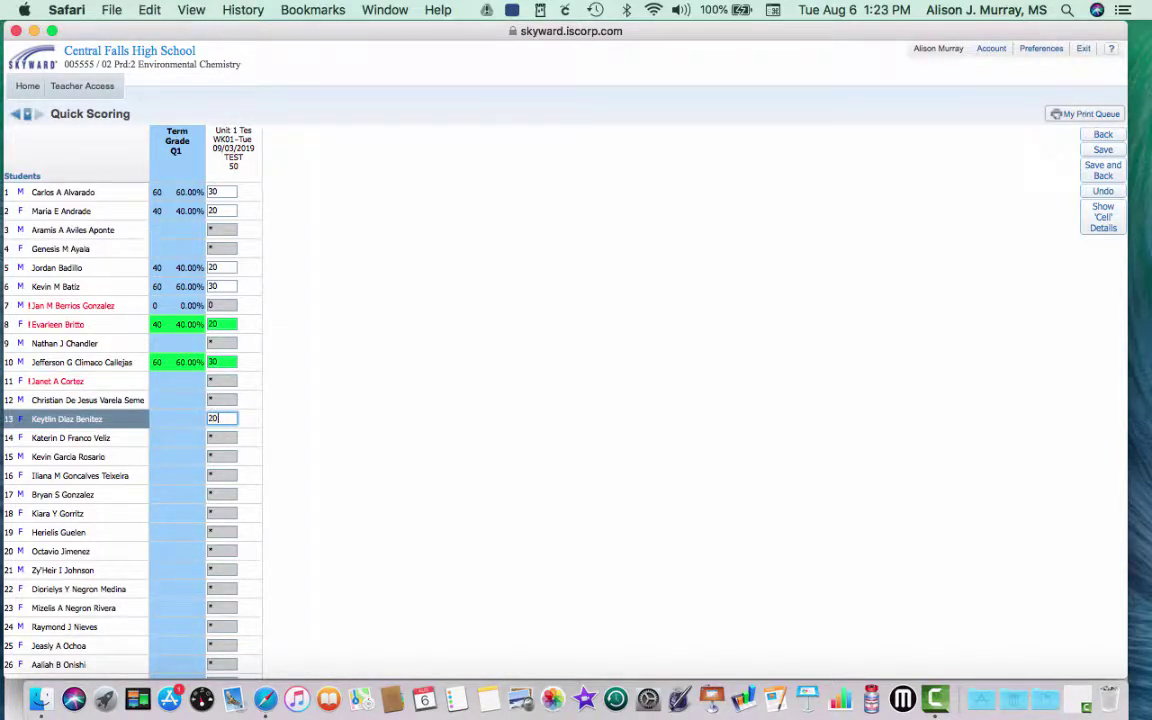
pyautogui.click(1104, 150)
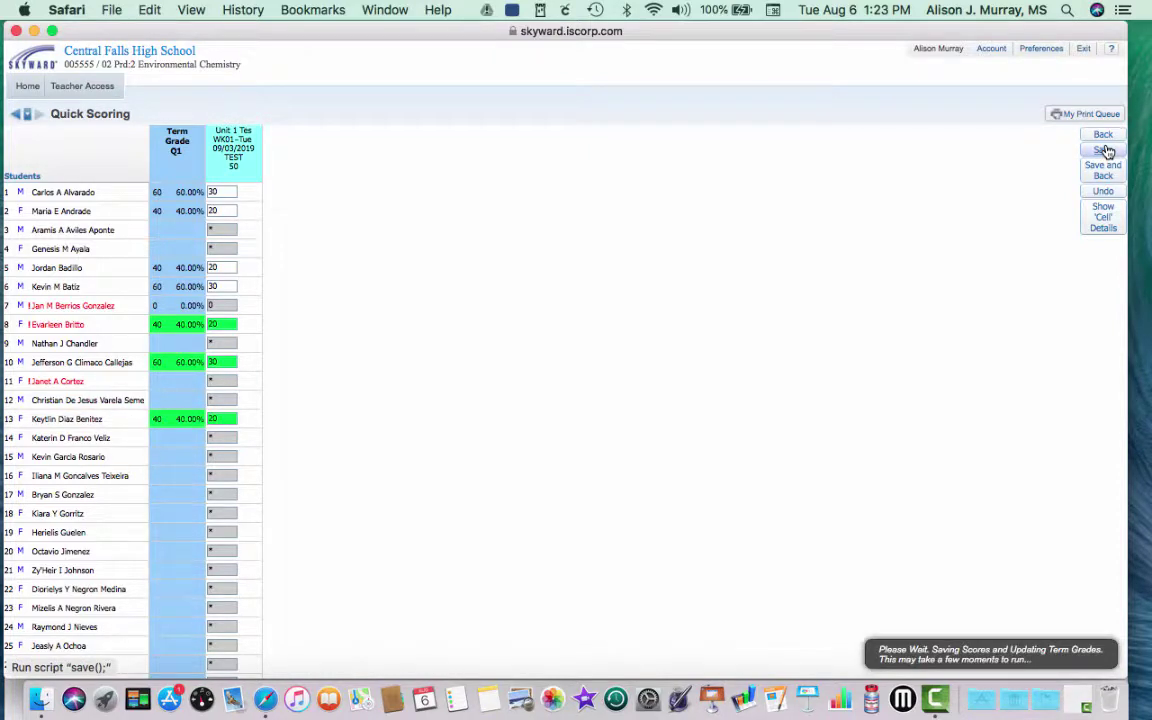